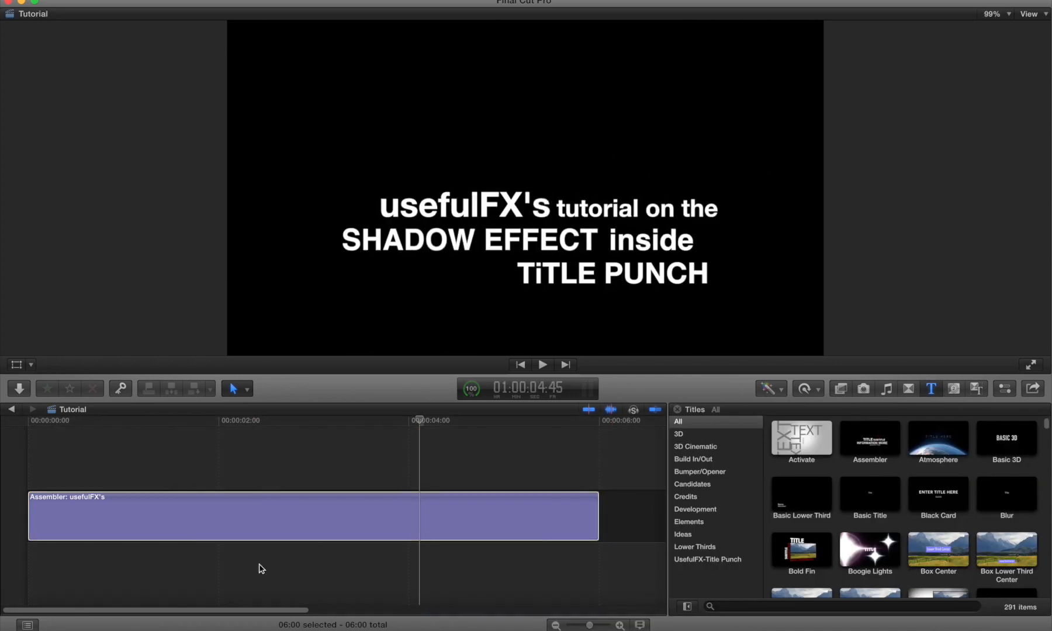
Step: Play back the title clip in the timeline to preview it
{"action": "left_click", "coordinate": [266, 471]}
{"action": "key", "text": "space"}
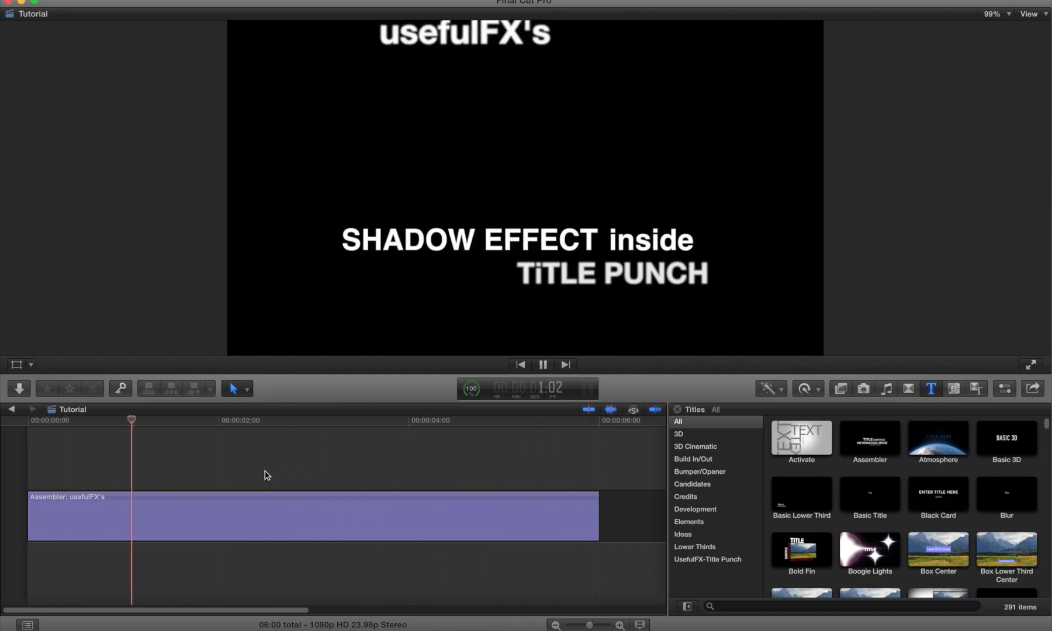
{"action": "key", "text": "space"}
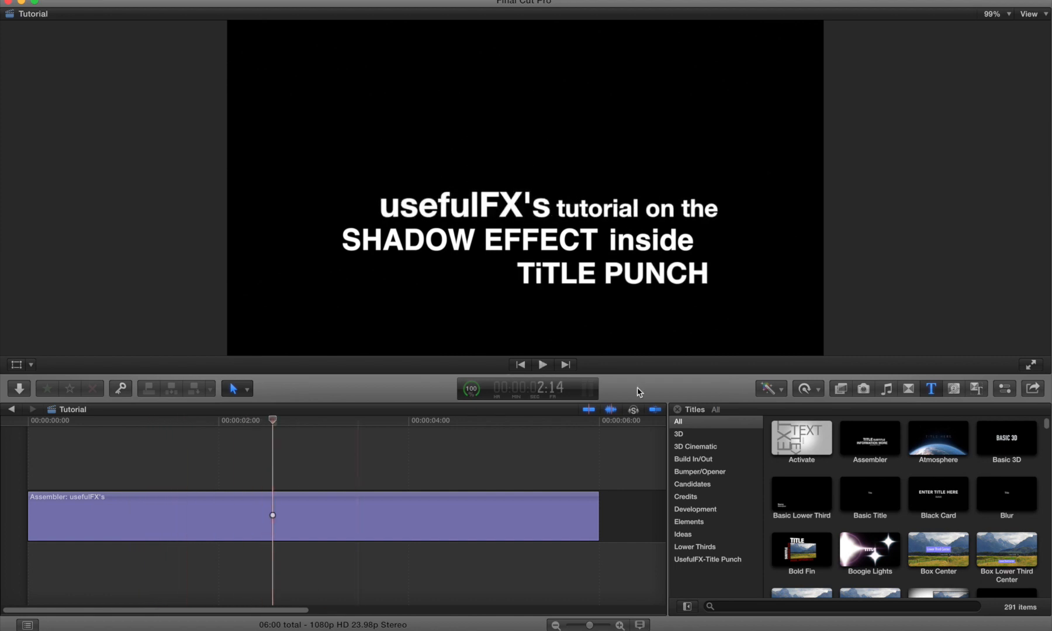
Step: Apply the UsefulFX-Title Punch Shadow effect from the effects browser onto the title clip
{"action": "left_click", "coordinate": [846, 390]}
{"action": "scroll", "coordinate": [700, 447], "scroll_direction": "down", "scroll_amount": 5}
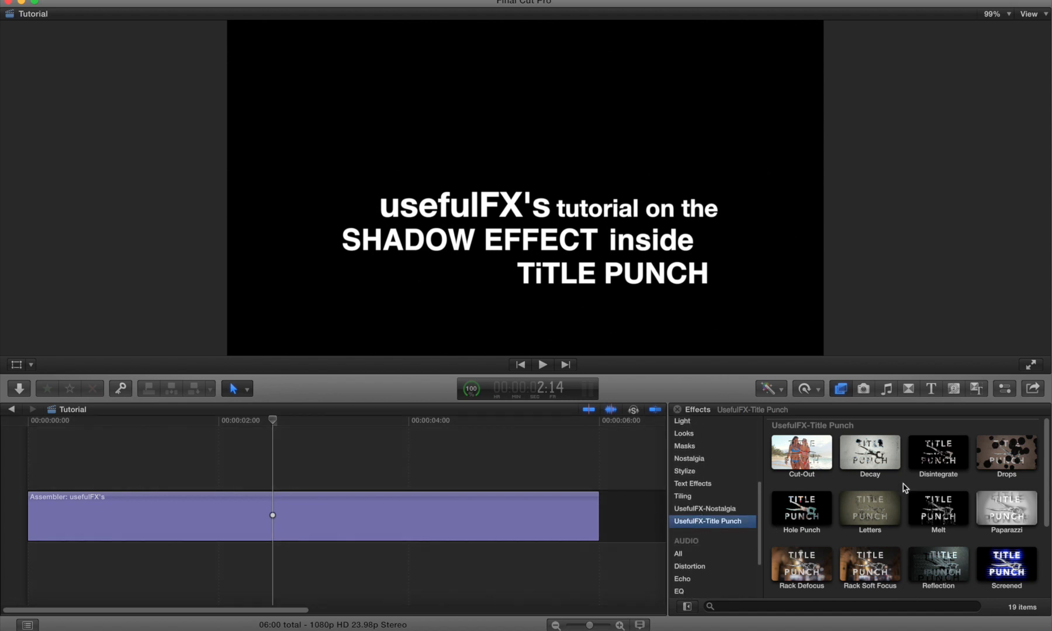
{"action": "scroll", "coordinate": [906, 487], "scroll_direction": "down", "scroll_amount": 3}
{"action": "left_click_drag", "start_coordinate": [802, 533], "coordinate": [455, 505]}
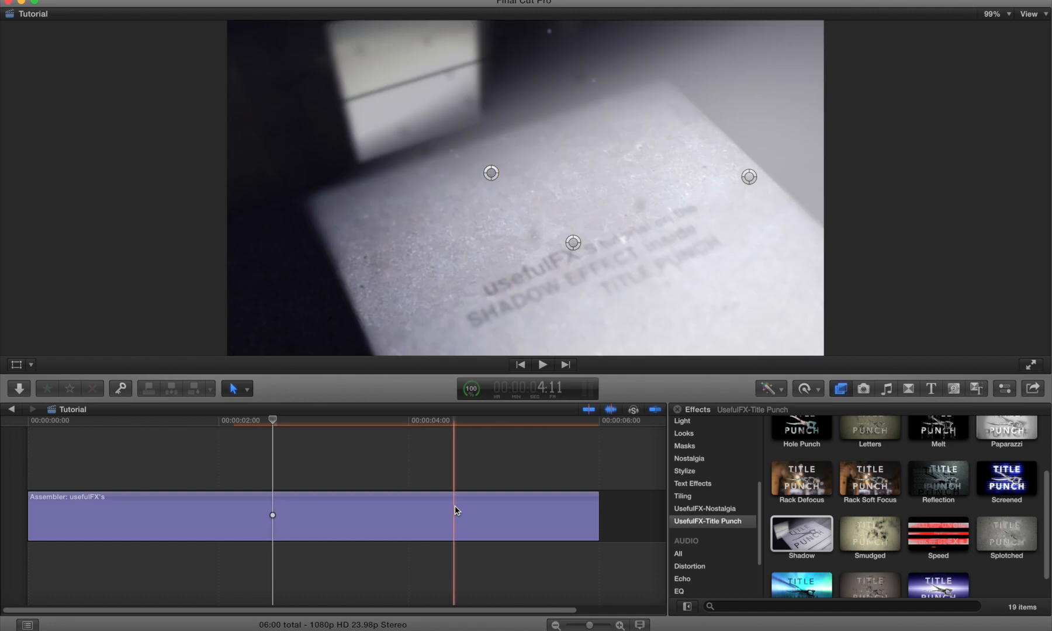
Step: Open the inspector and lower the Shadow effect's Blur to about 14
{"action": "left_click", "coordinate": [1008, 387]}
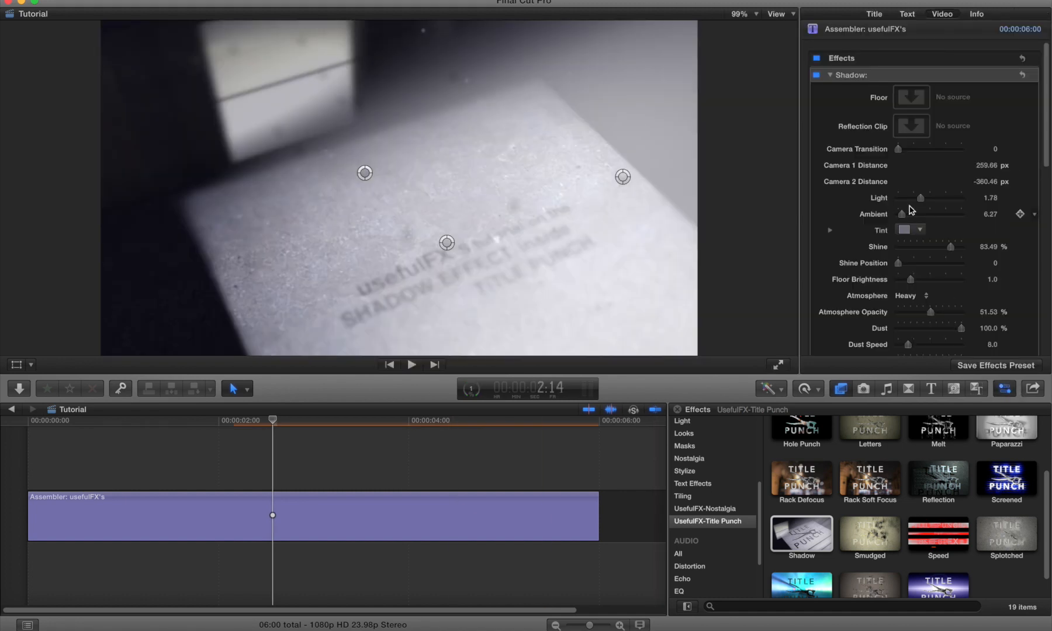
{"action": "scroll", "coordinate": [910, 210], "scroll_direction": "down", "scroll_amount": 5}
{"action": "left_click_drag", "start_coordinate": [940, 278], "coordinate": [911, 280]}
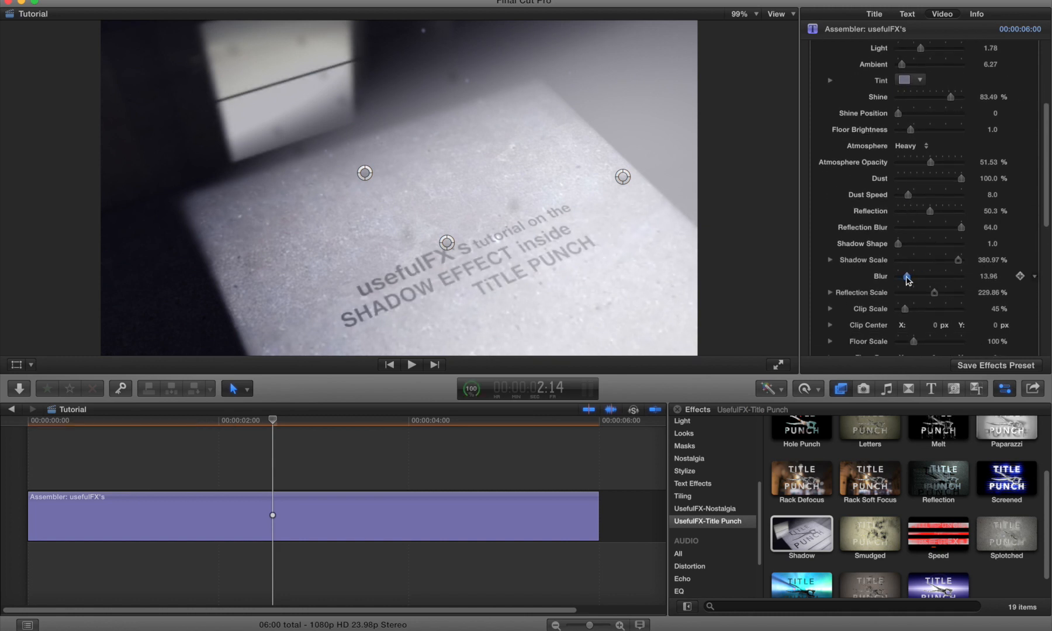
Step: Raise the Shadow Shape value to about 10.7
{"action": "scroll", "coordinate": [908, 280], "scroll_direction": "up", "scroll_amount": 5}
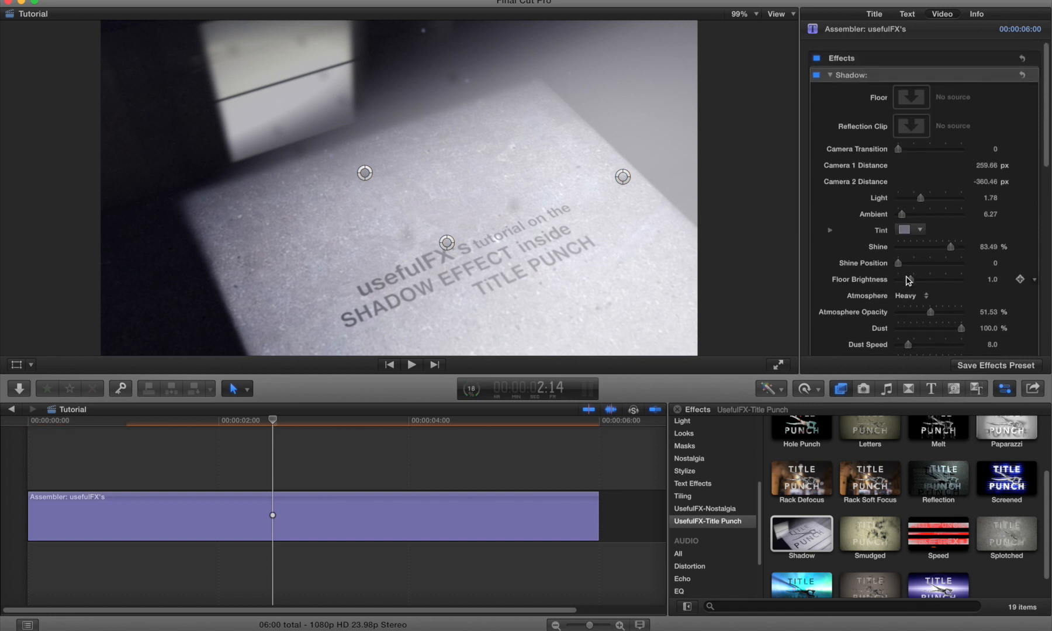
{"action": "scroll", "coordinate": [908, 280], "scroll_direction": "down", "scroll_amount": 5}
{"action": "scroll", "coordinate": [908, 280], "scroll_direction": "down", "scroll_amount": 3}
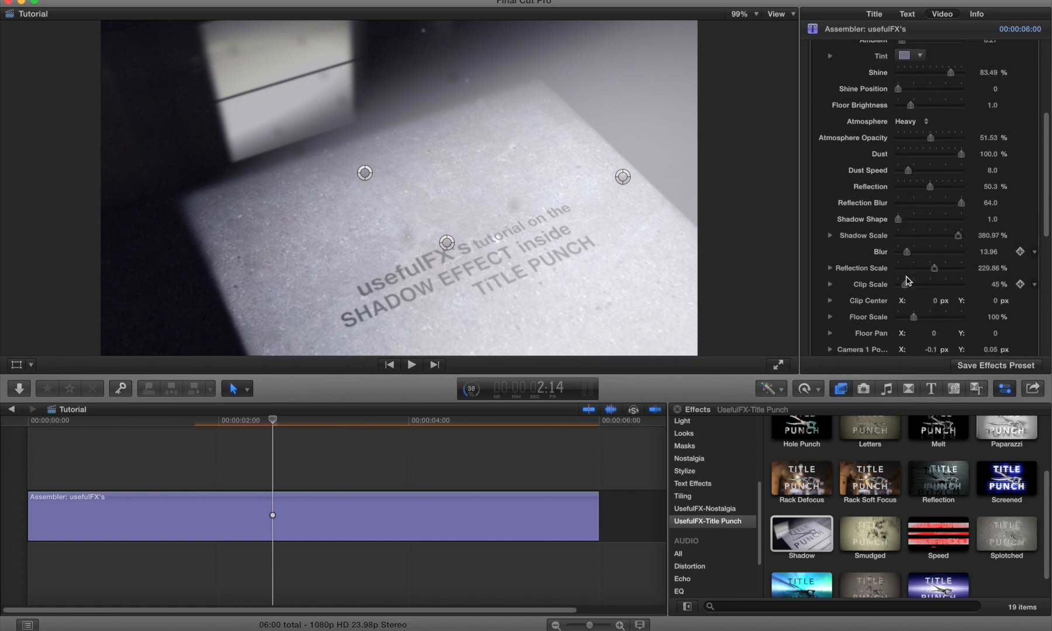
{"action": "left_click_drag", "start_coordinate": [901, 221], "coordinate": [951, 216]}
Step: Expand Shadow Scale, lower its X to about 178%, and nudge Shadow Shape to about 10.9
{"action": "scroll", "coordinate": [950, 216], "scroll_direction": "down", "scroll_amount": 3}
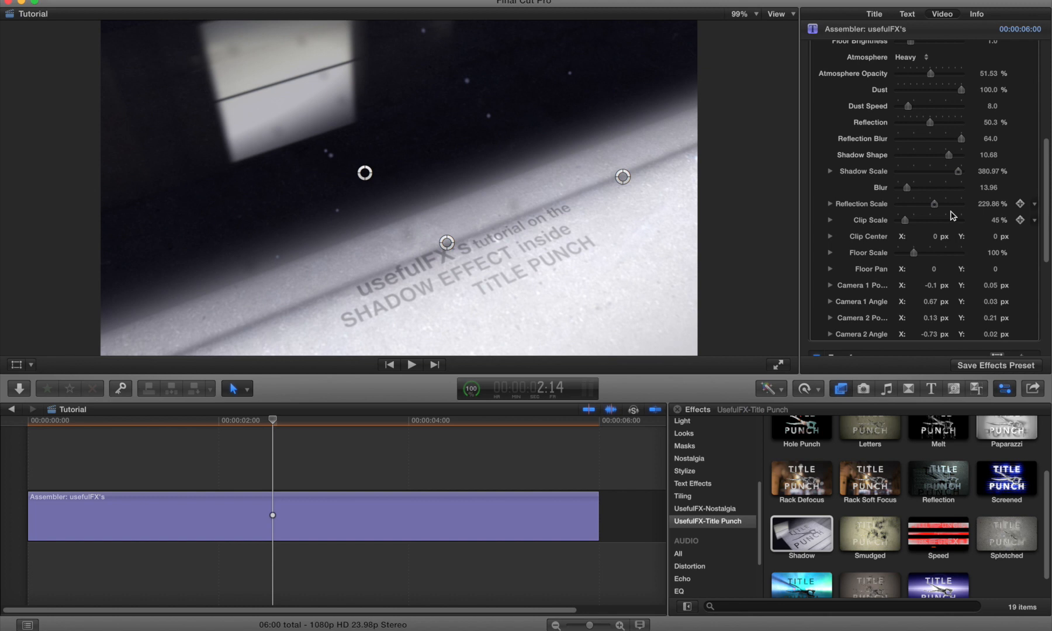
{"action": "left_click", "coordinate": [830, 170]}
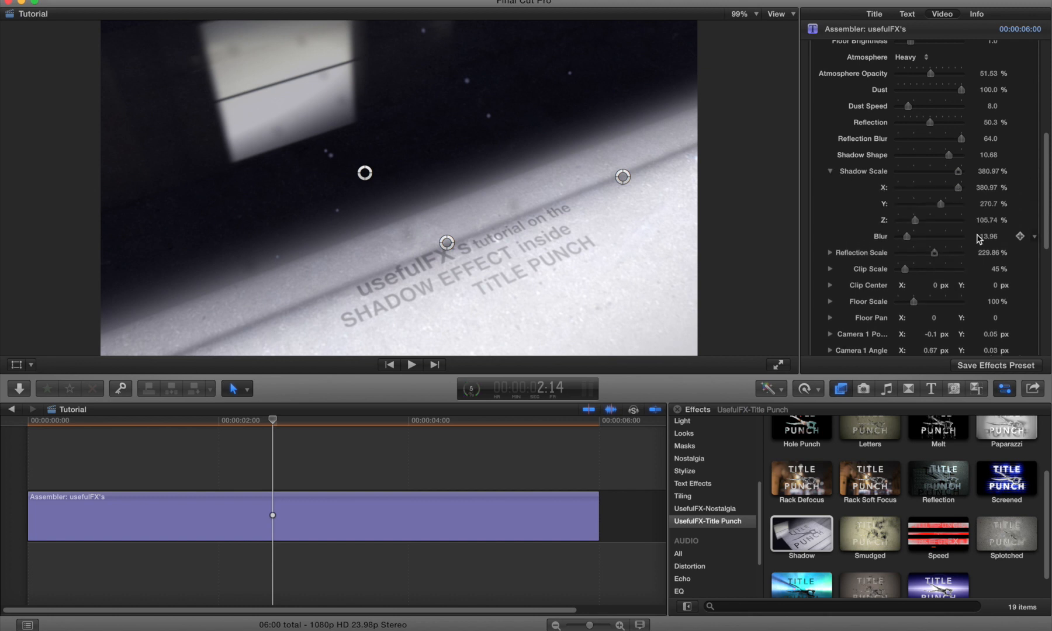
{"action": "left_click_drag", "start_coordinate": [958, 187], "coordinate": [927, 190]}
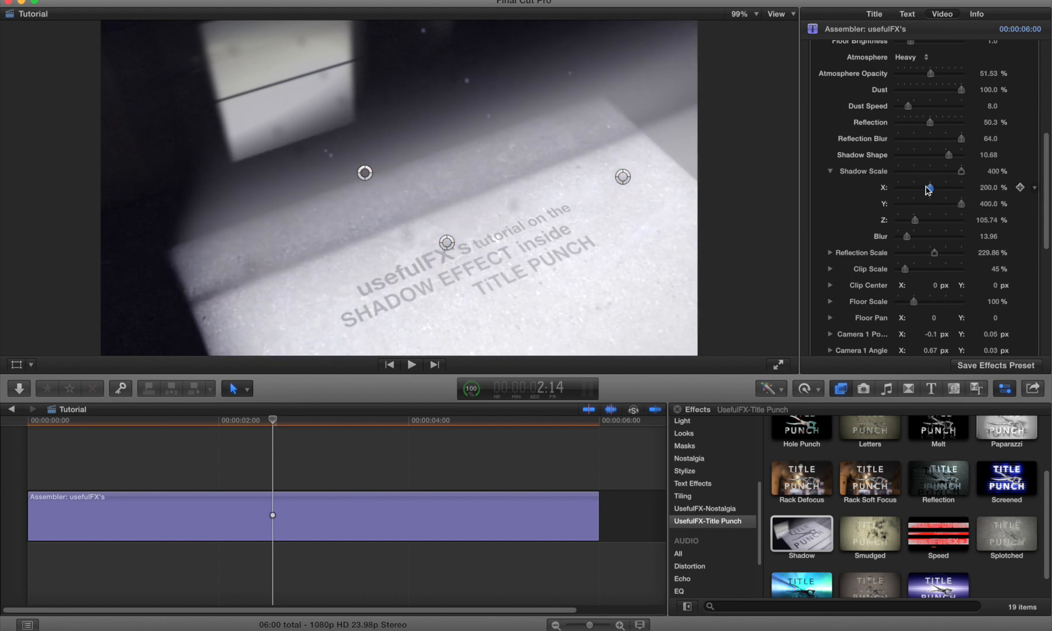
{"action": "mouse_move", "coordinate": [948, 155]}
{"action": "left_mouse_down"}
{"action": "mouse_move", "coordinate": [908, 156]}
{"action": "mouse_move", "coordinate": [953, 157]}
{"action": "left_mouse_up"}
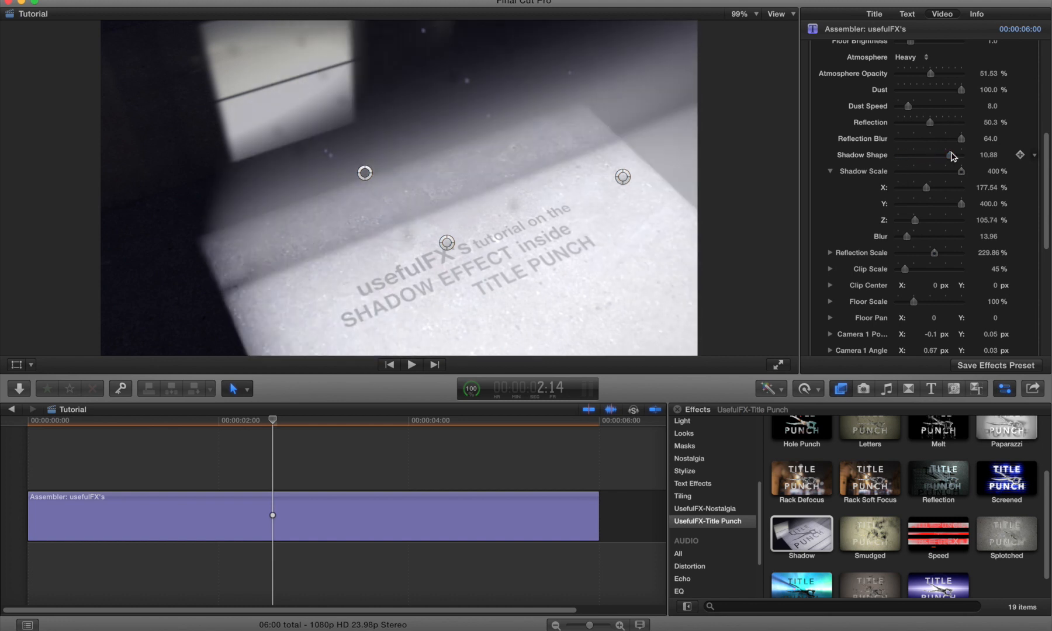
{"action": "scroll", "coordinate": [947, 154], "scroll_direction": "up", "scroll_amount": 10}
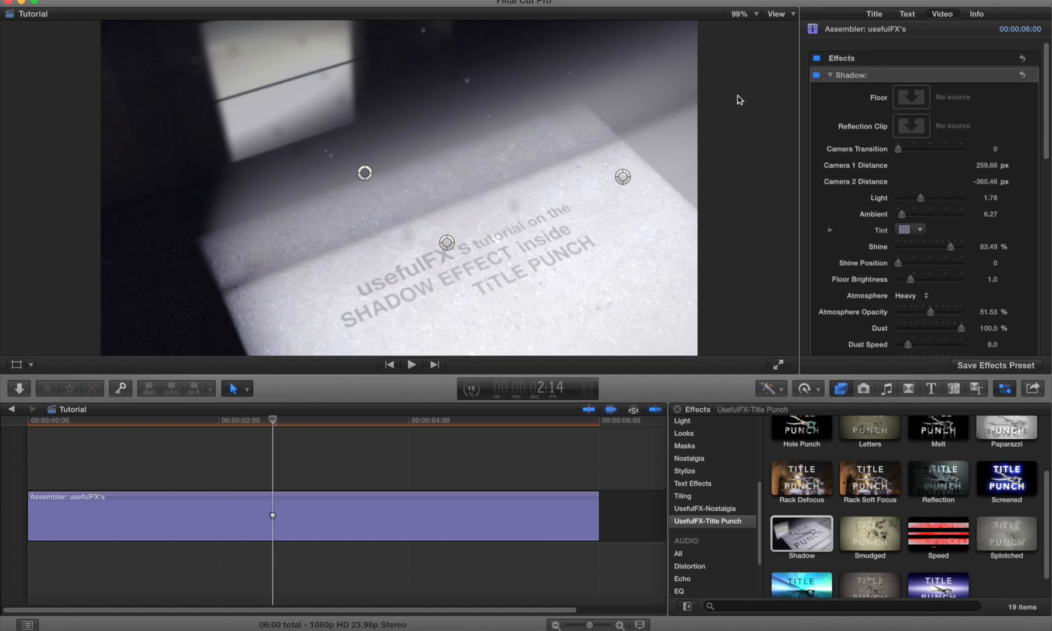
Step: Set the Reflection Clip to the win.4 image chosen from the library browser
{"action": "key", "text": "super+shift+1"}
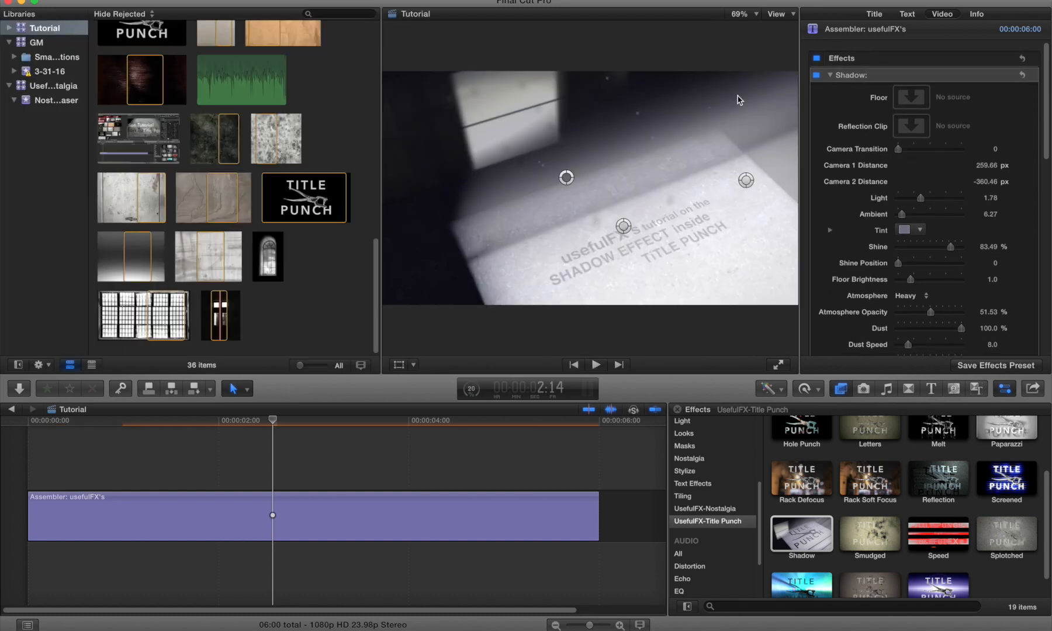
{"action": "left_click", "coordinate": [910, 125]}
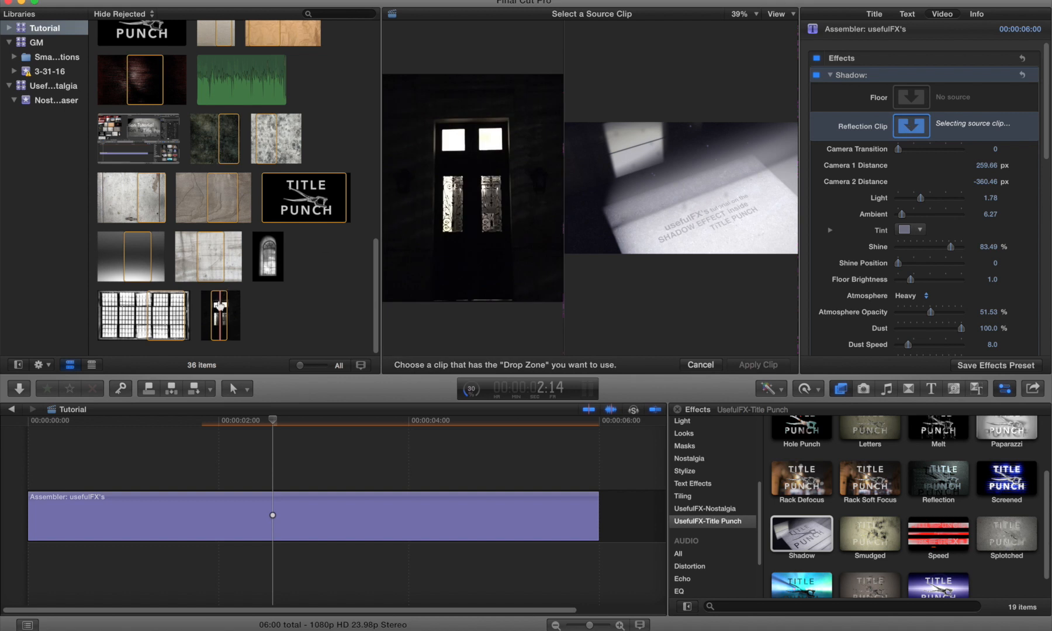
{"action": "left_click", "coordinate": [220, 305]}
{"action": "left_click", "coordinate": [753, 366]}
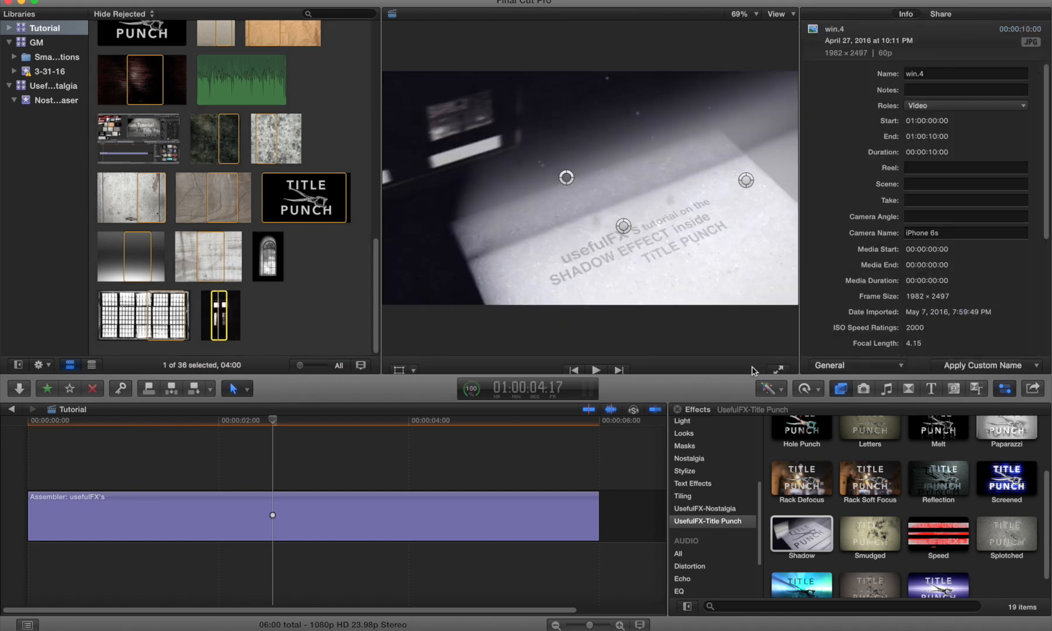
{"action": "key", "text": "ctrl+super+1"}
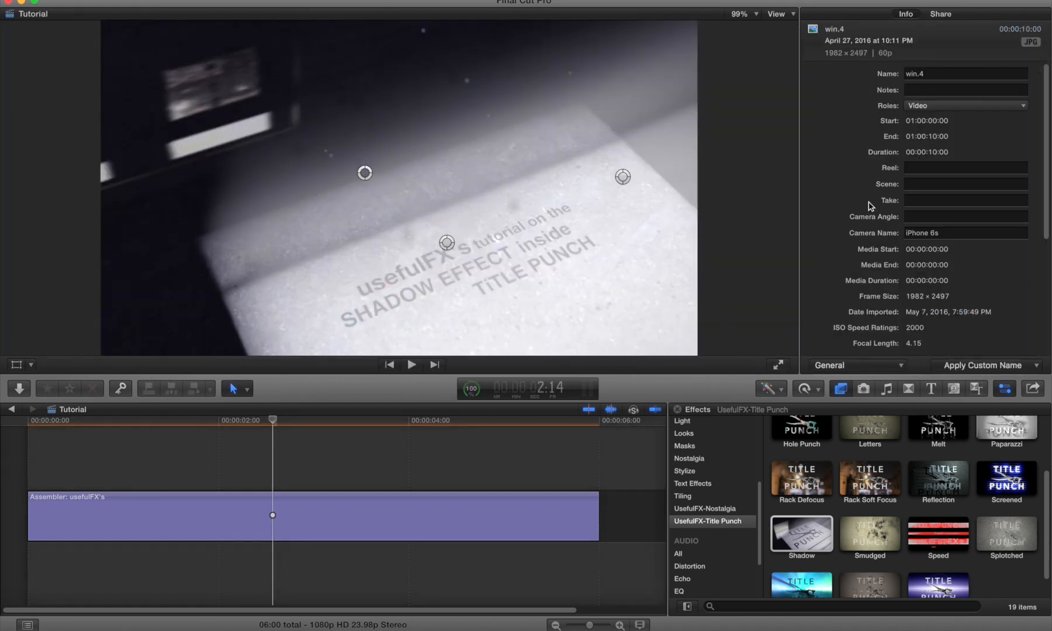
Step: Expand Reflection Scale and lower it to about 126%
{"action": "scroll", "coordinate": [869, 206], "scroll_direction": "down", "scroll_amount": 10}
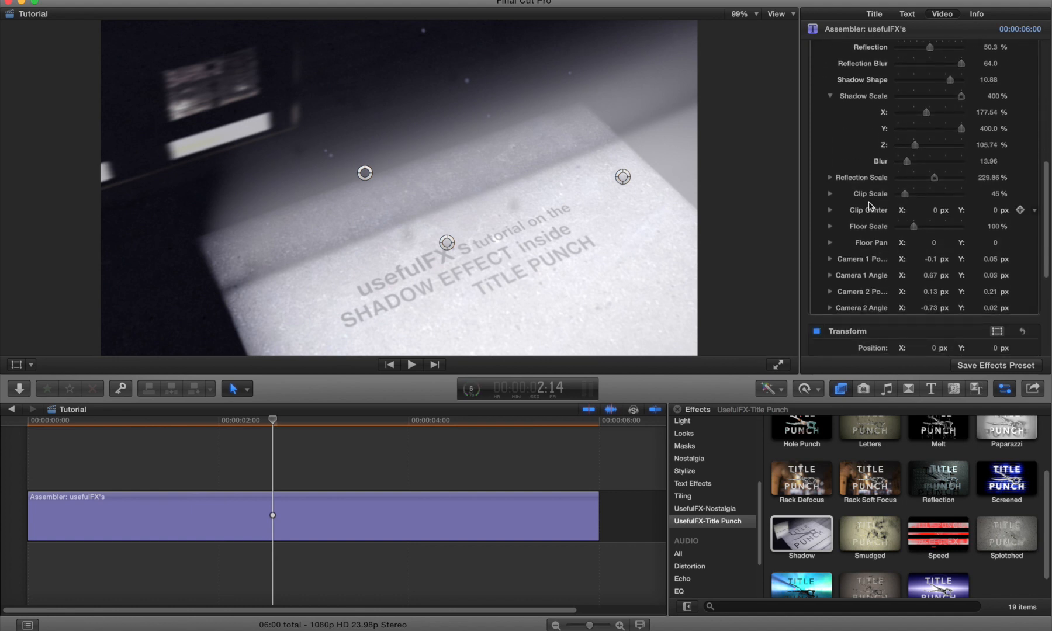
{"action": "left_click", "coordinate": [830, 177]}
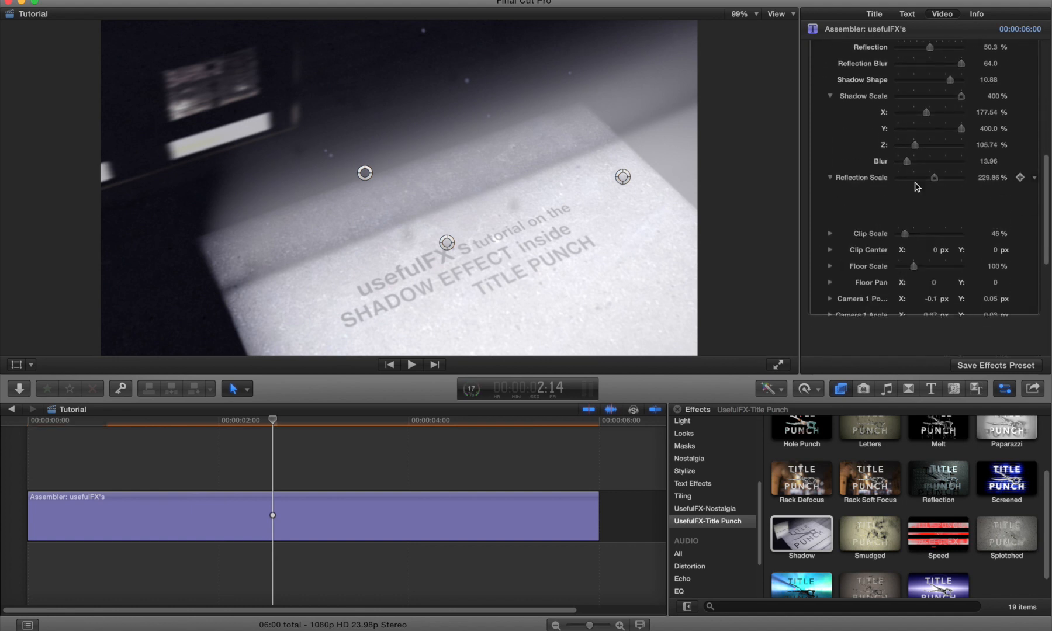
{"action": "left_click_drag", "start_coordinate": [936, 196], "coordinate": [919, 196]}
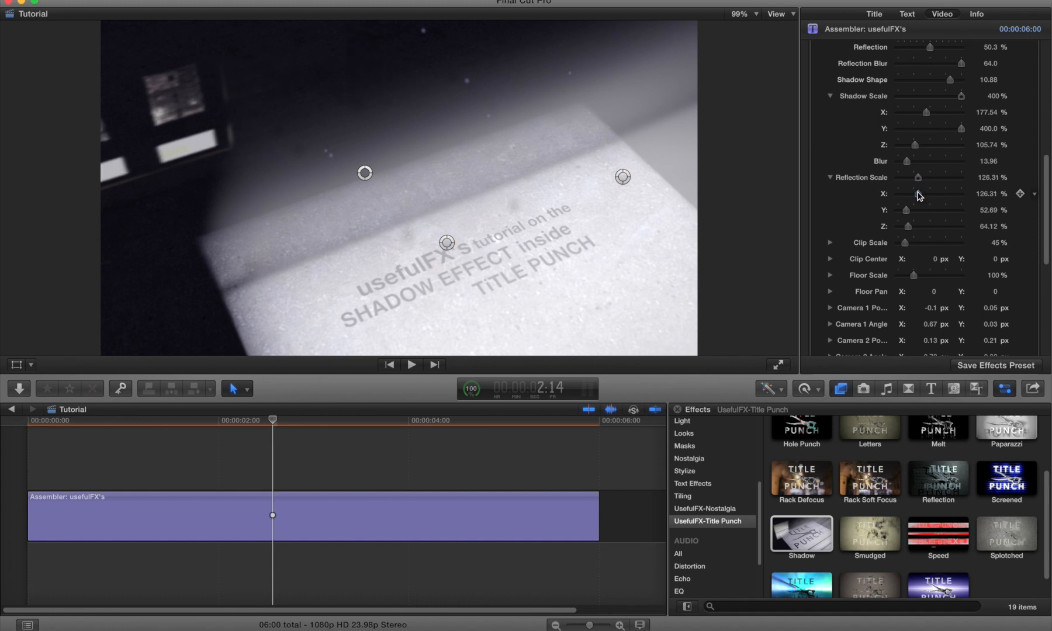
Step: Lower Reflection to about 28% and raise Reflection Blur to about 426
{"action": "scroll", "coordinate": [920, 196], "scroll_direction": "up", "scroll_amount": 4}
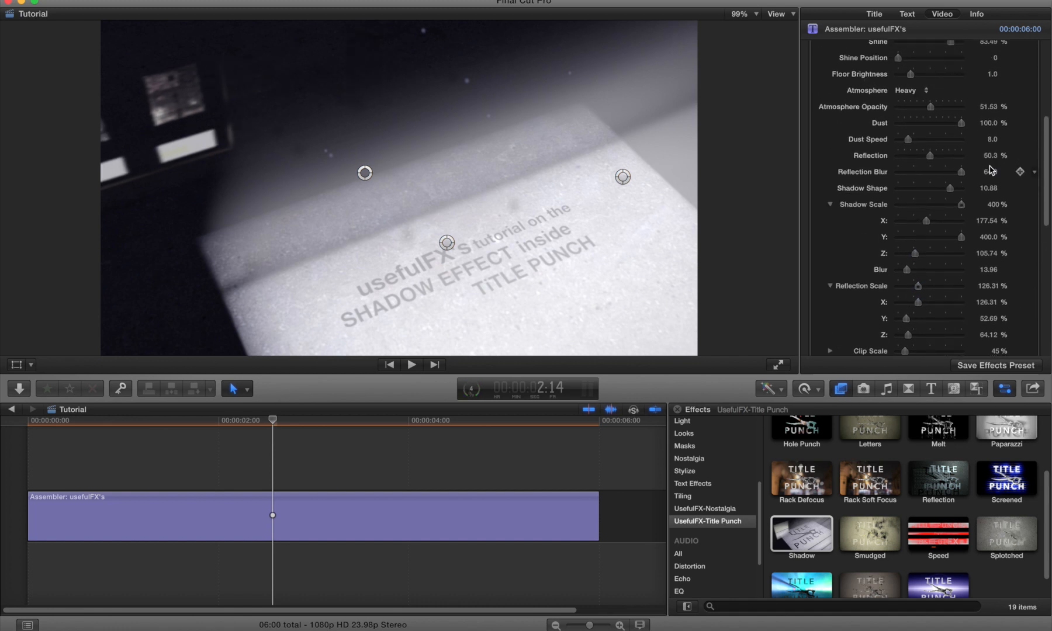
{"action": "left_click_drag", "start_coordinate": [931, 156], "coordinate": [917, 159]}
{"action": "left_click_drag", "start_coordinate": [985, 171], "coordinate": [989, 173]}
Step: At the clip's start, move the on-screen camera handles in the viewer to reframe the starting view
{"action": "left_click_drag", "start_coordinate": [273, 419], "coordinate": [358, 411]}
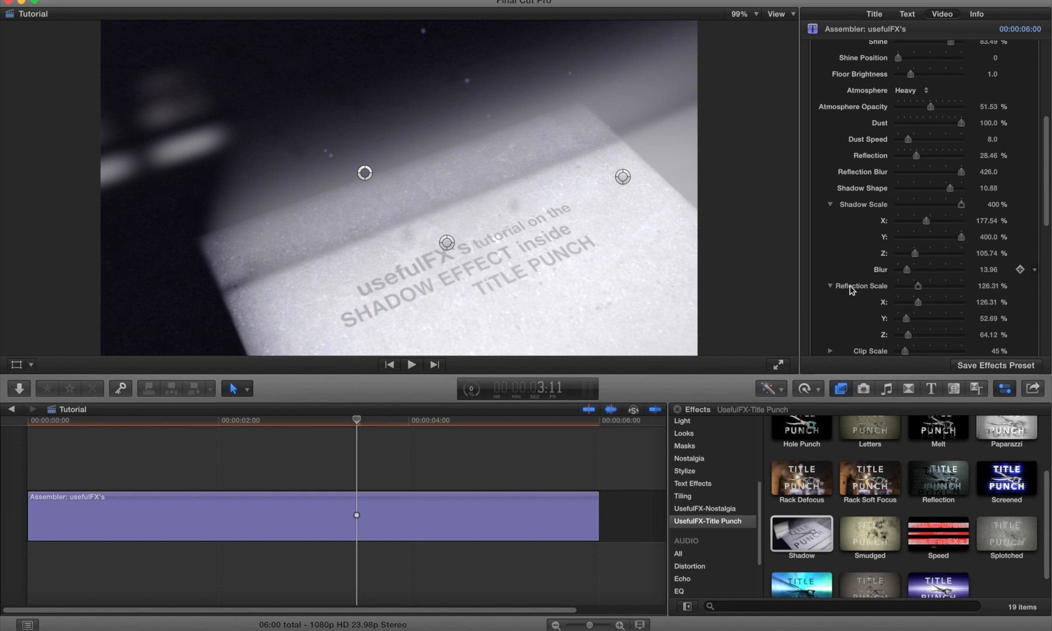
{"action": "scroll", "coordinate": [850, 287], "scroll_direction": "up", "scroll_amount": 6}
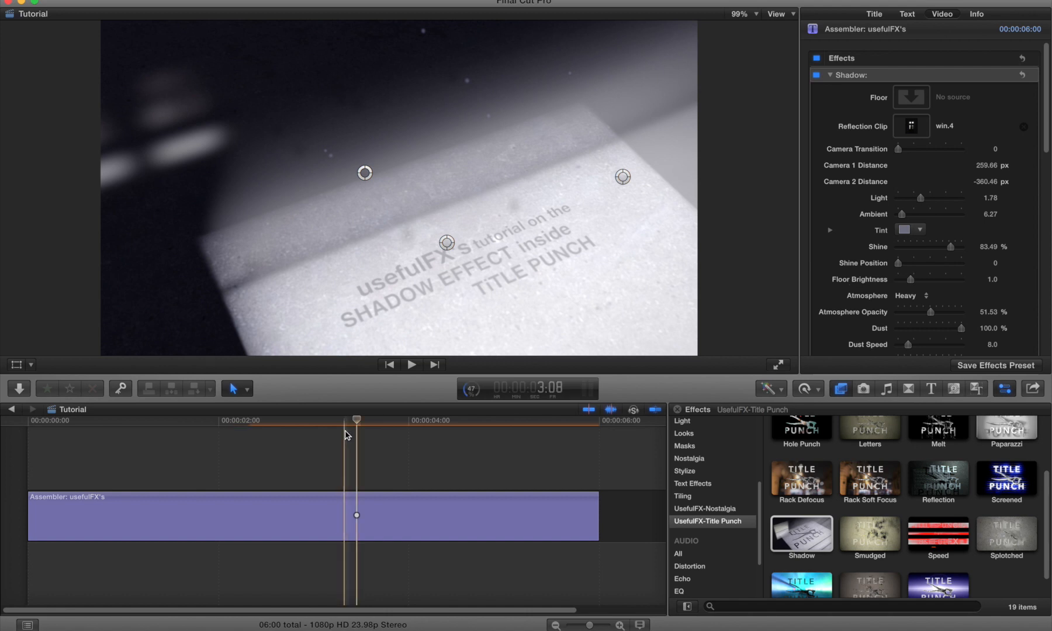
{"action": "left_click_drag", "start_coordinate": [349, 427], "coordinate": [62, 446]}
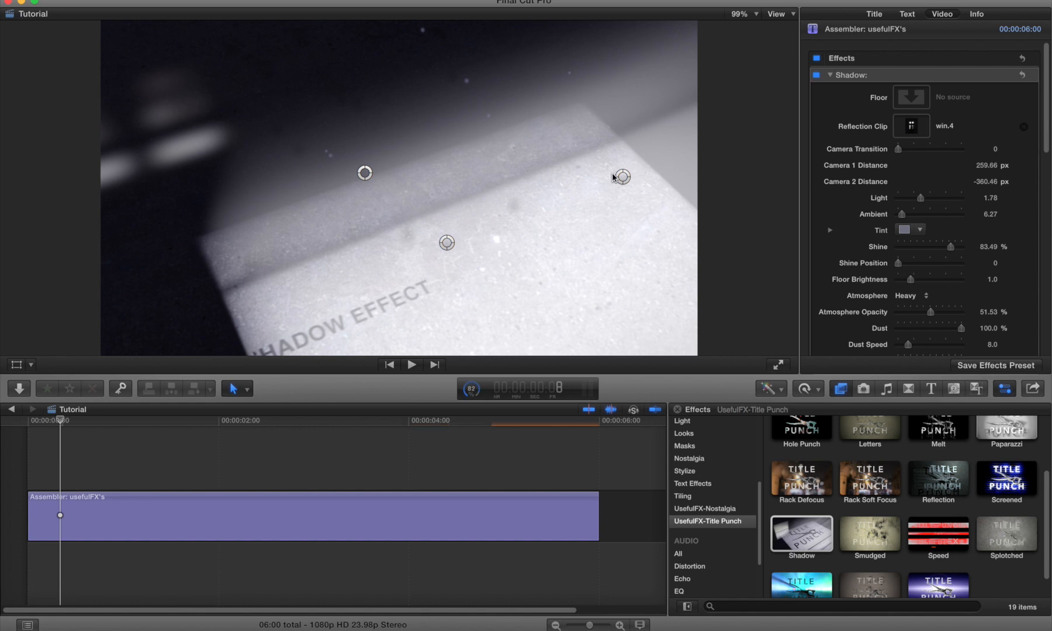
{"action": "left_click_drag", "start_coordinate": [447, 246], "coordinate": [419, 232]}
{"action": "left_click_drag", "start_coordinate": [409, 286], "coordinate": [428, 252]}
{"action": "left_click_drag", "start_coordinate": [623, 177], "coordinate": [510, 239]}
{"action": "left_click_drag", "start_coordinate": [364, 173], "coordinate": [424, 198]}
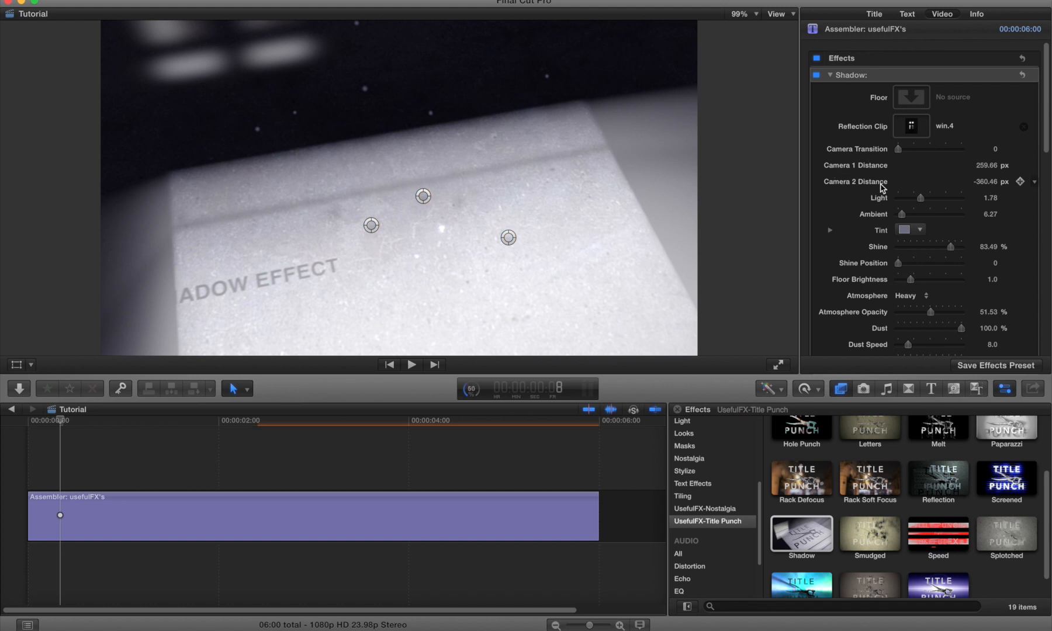
Step: Set Camera 1 Distance to about 27.5 px and Camera Transition to 100
{"action": "left_click_drag", "start_coordinate": [996, 167], "coordinate": [989, 166]}
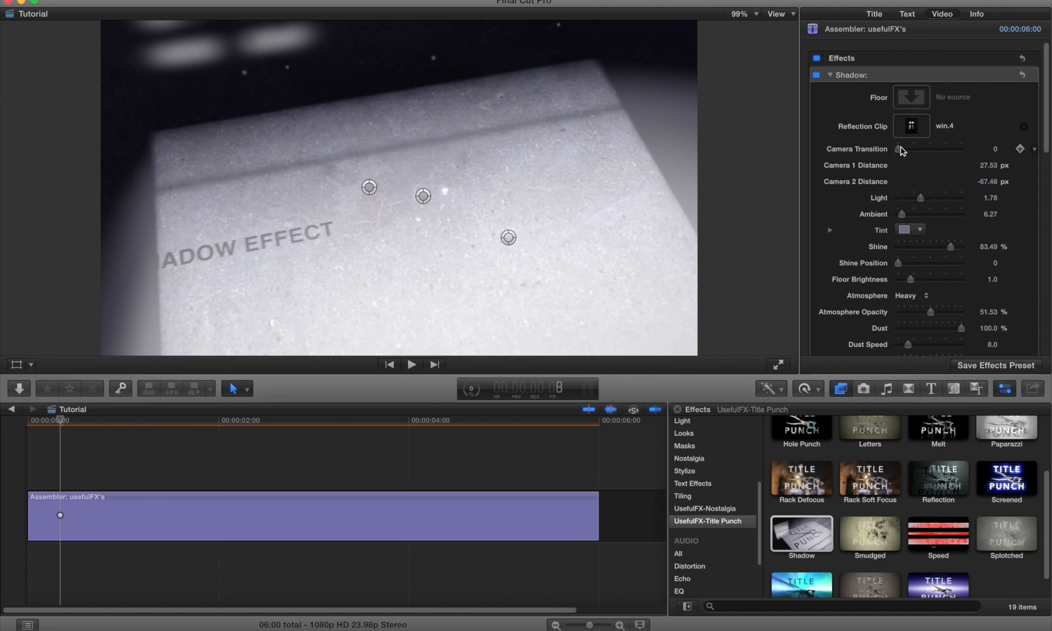
{"action": "left_click_drag", "start_coordinate": [904, 151], "coordinate": [992, 147]}
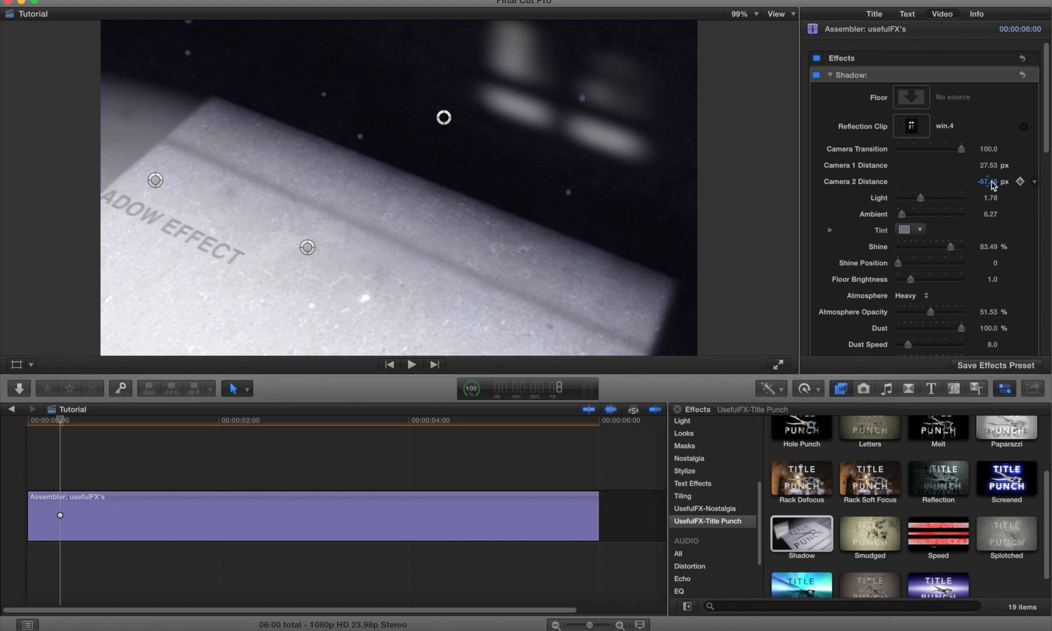
Step: Set Camera 2 Distance to about -82.5 px and Camera 1 Distance to about -15.3 px
{"action": "left_click_drag", "start_coordinate": [988, 179], "coordinate": [988, 181]}
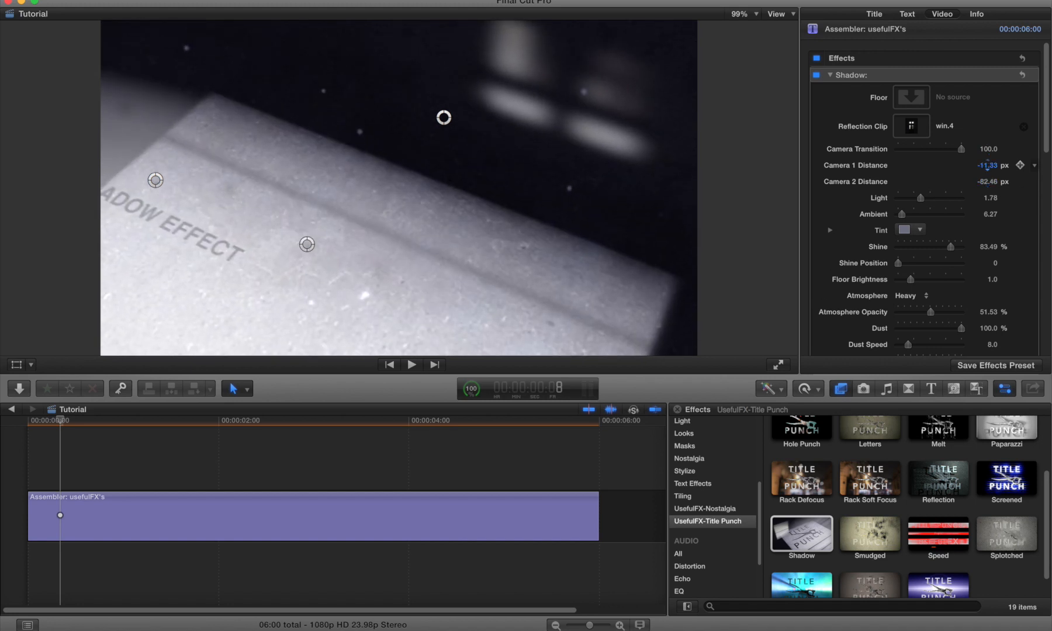
{"action": "left_click_drag", "start_coordinate": [988, 165], "coordinate": [875, 156]}
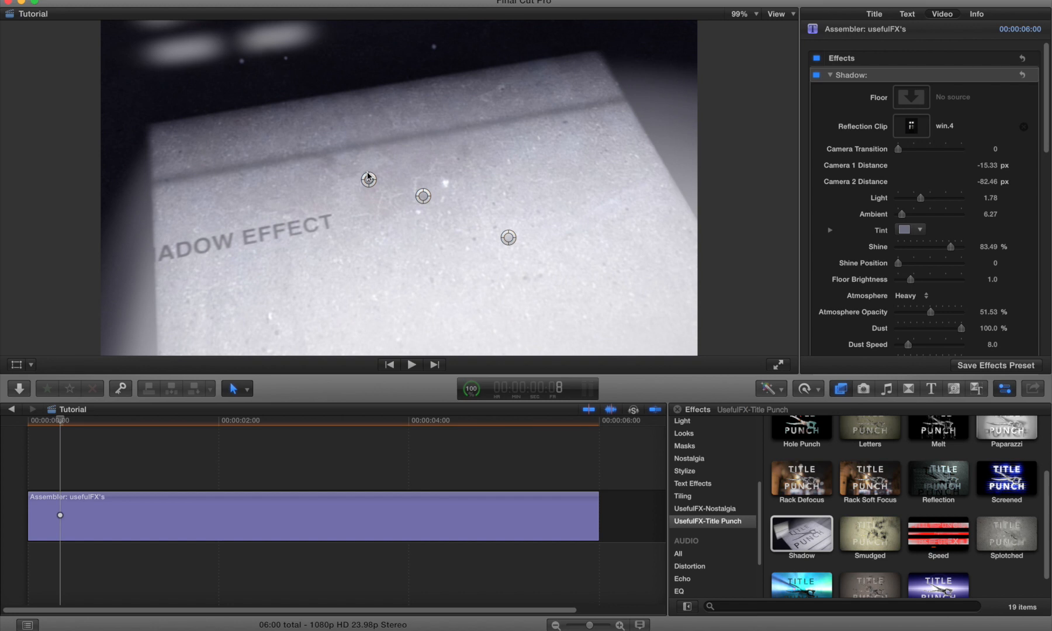
Step: Reposition the on-screen camera handles to refine the starting framing of the text
{"action": "mouse_move", "coordinate": [368, 179]}
{"action": "left_mouse_down"}
{"action": "mouse_move", "coordinate": [388, 186]}
{"action": "mouse_move", "coordinate": [365, 181]}
{"action": "left_mouse_up"}
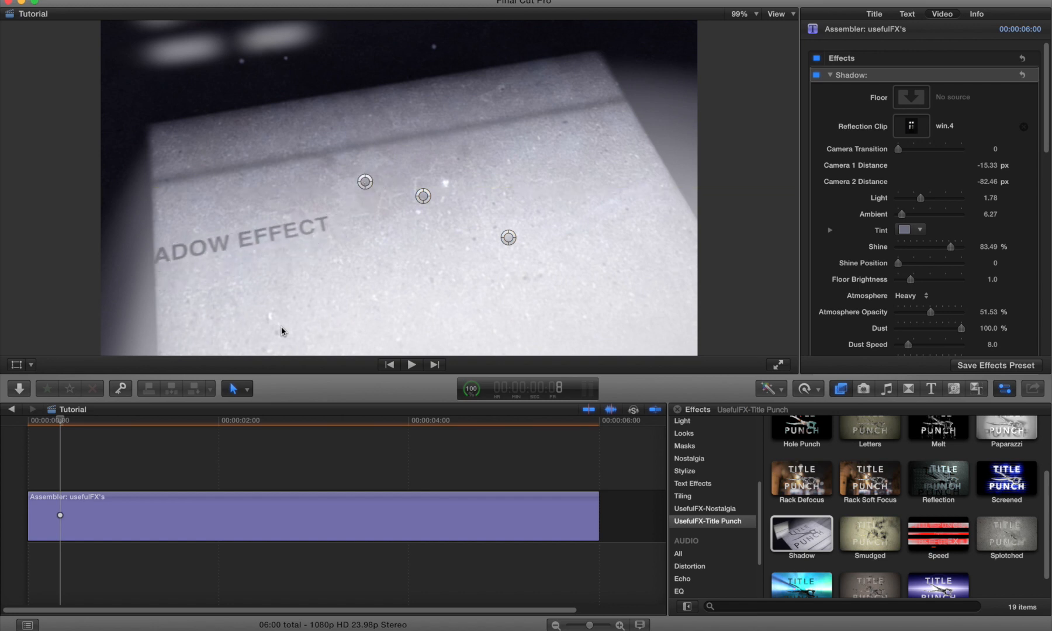
{"action": "left_click_drag", "start_coordinate": [425, 196], "coordinate": [400, 238]}
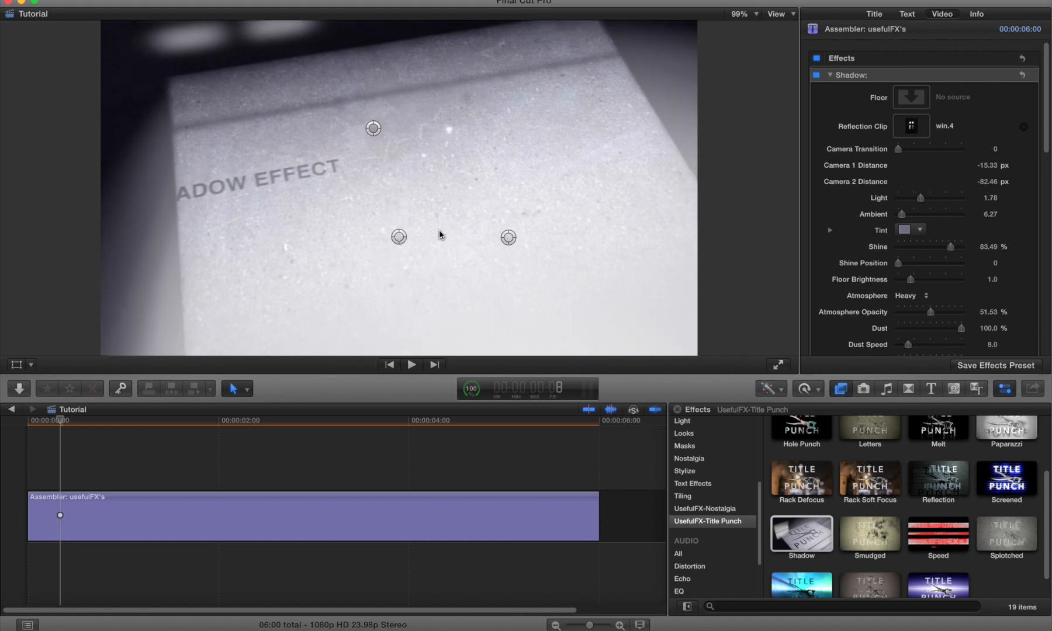
{"action": "left_click_drag", "start_coordinate": [508, 241], "coordinate": [548, 219]}
{"action": "left_click_drag", "start_coordinate": [560, 207], "coordinate": [594, 164]}
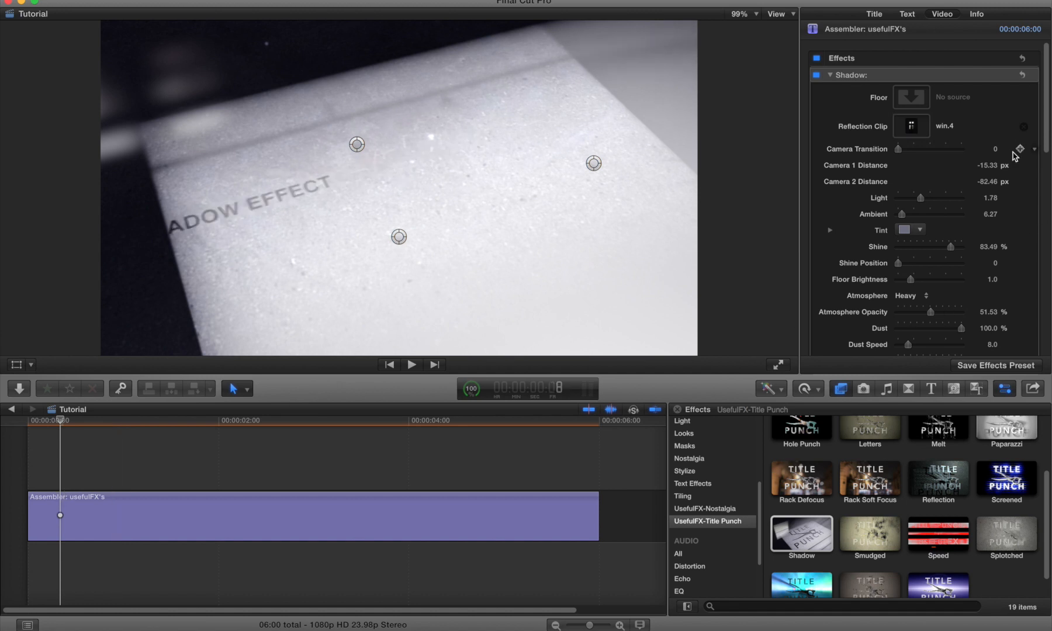
Step: Keyframe Camera Transition at 0 at the start and at 100 near the clip's end
{"action": "left_click", "coordinate": [1021, 150]}
{"action": "left_click", "coordinate": [532, 419]}
{"action": "left_click_drag", "start_coordinate": [898, 149], "coordinate": [987, 151]}
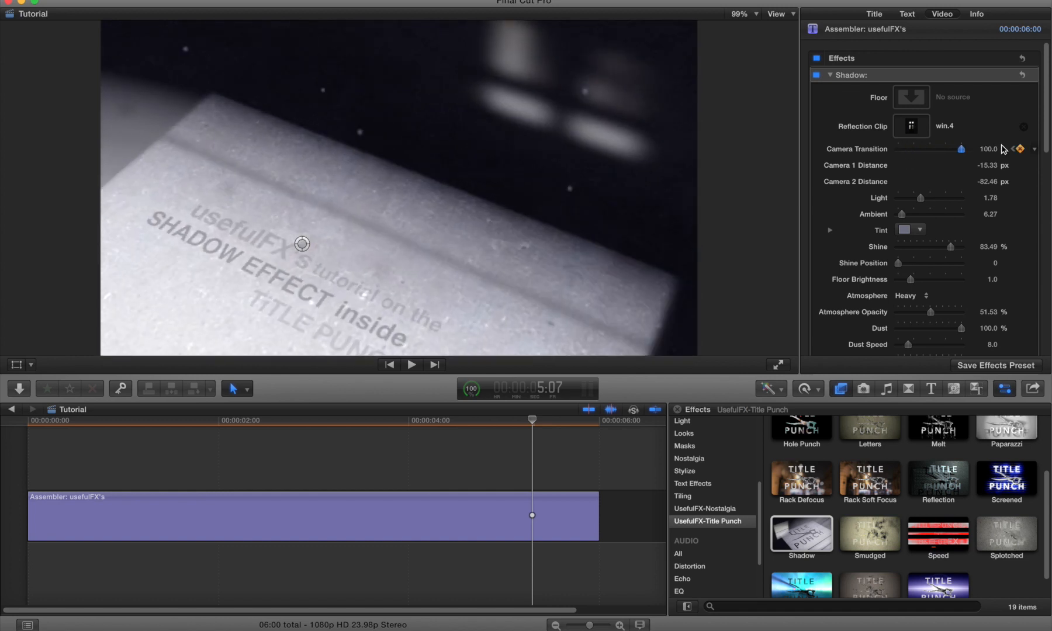
Step: At the clip's end frame, reposition the on-screen camera handles and set Camera 2 Distance to about -302.5 px
{"action": "key", "text": "Right"}
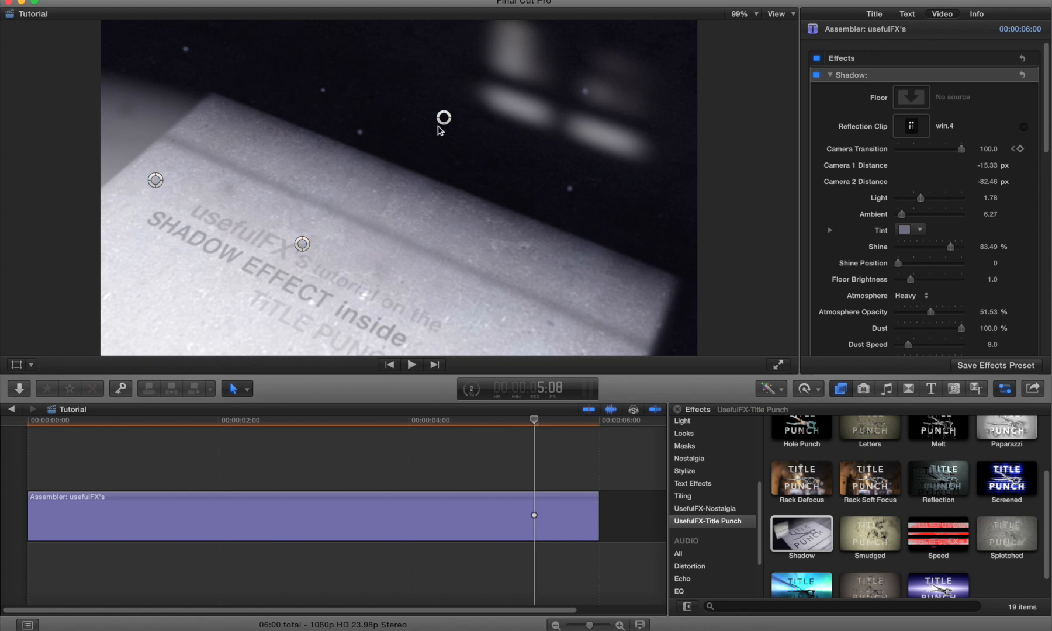
{"action": "left_click_drag", "start_coordinate": [439, 126], "coordinate": [448, 121]}
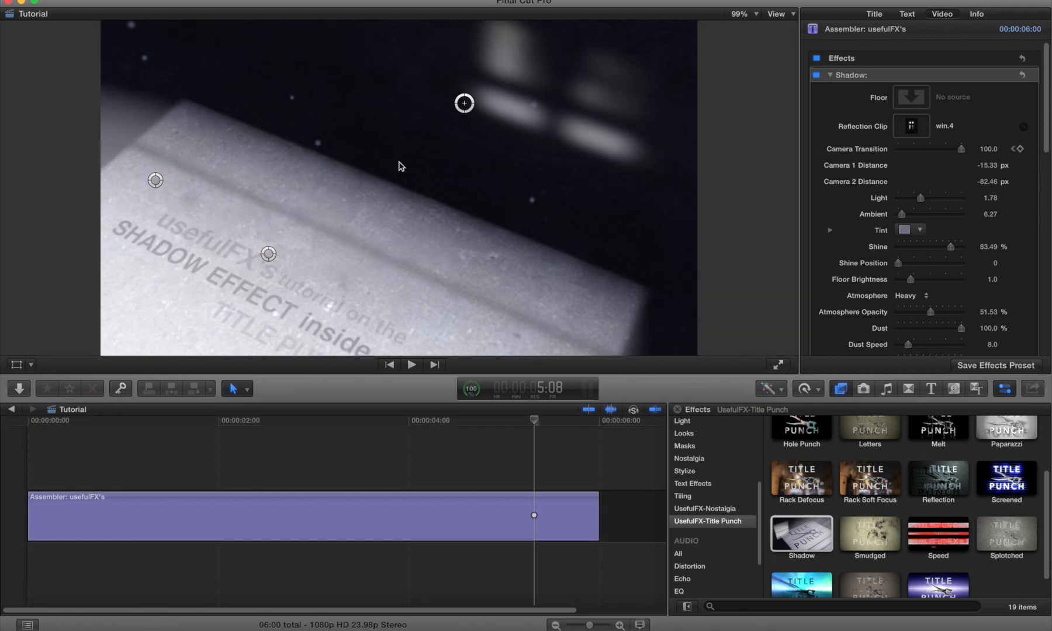
{"action": "left_click_drag", "start_coordinate": [396, 170], "coordinate": [417, 175]}
{"action": "left_click_drag", "start_coordinate": [156, 181], "coordinate": [158, 338]}
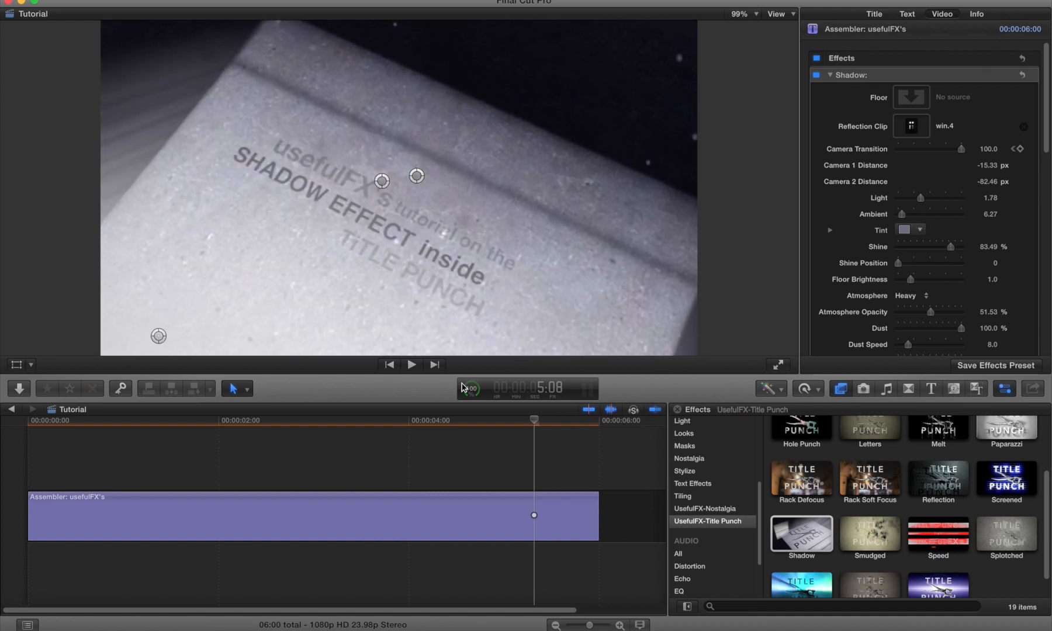
{"action": "left_click_drag", "start_coordinate": [988, 180], "coordinate": [985, 181]}
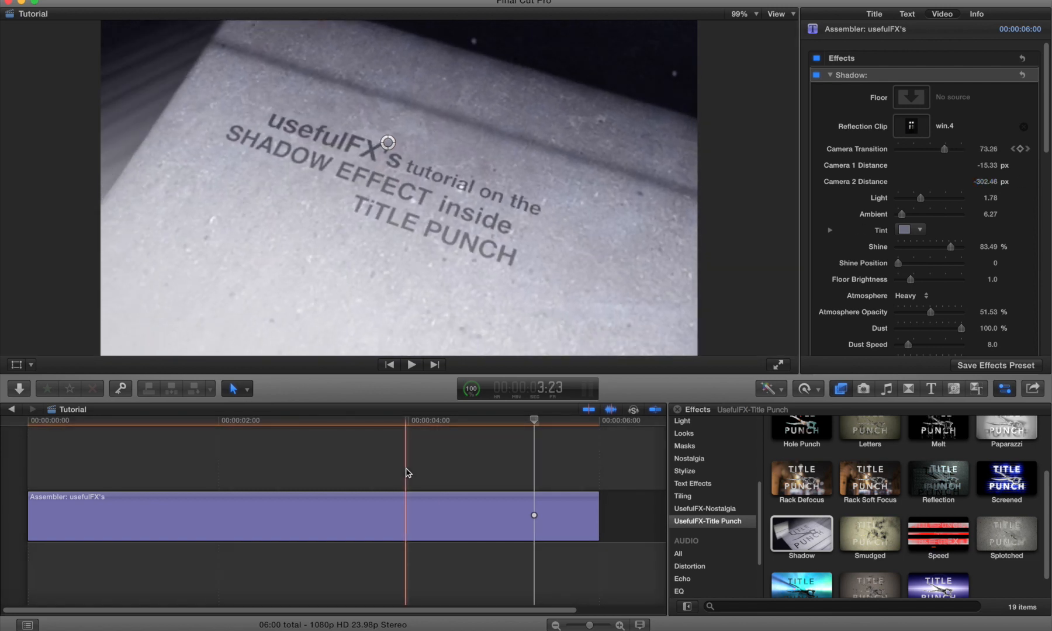
Step: Play back the title from the start to review the camera animation
{"action": "key", "text": "space"}
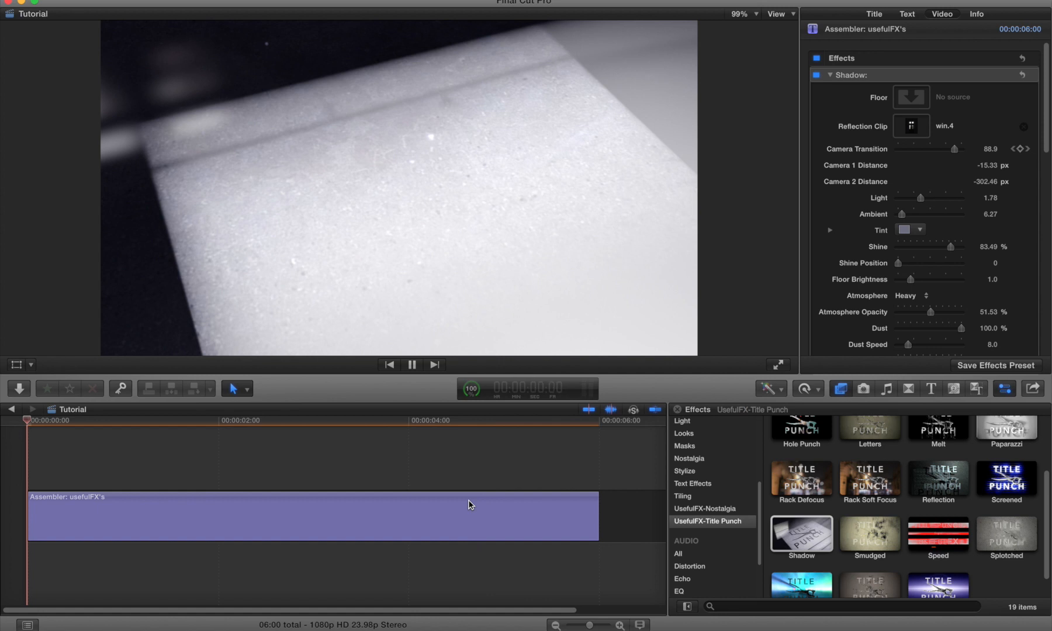
{"action": "left_click", "coordinate": [469, 500]}
{"action": "key", "text": "space"}
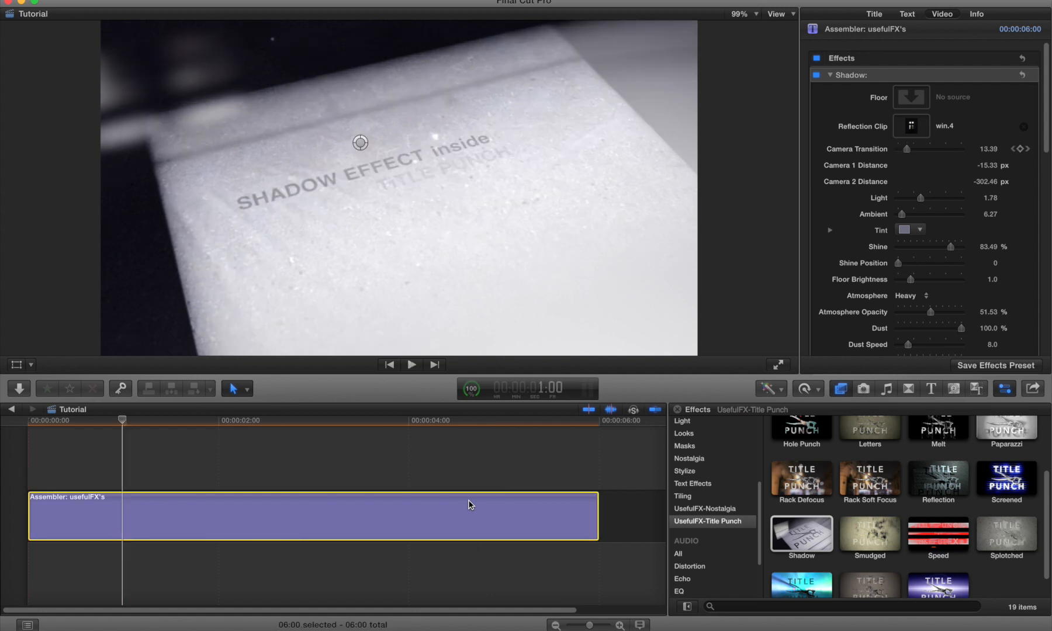
Step: Show the clip's video animation and move the final Camera Transition keyframe slightly later
{"action": "right_click", "coordinate": [469, 500]}
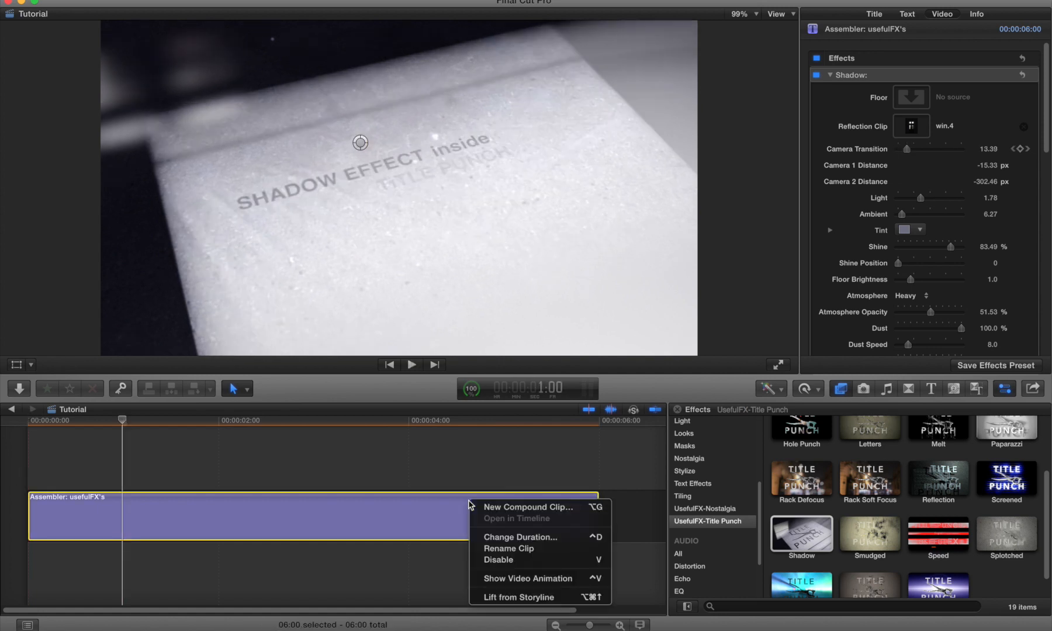
{"action": "left_click", "coordinate": [495, 580]}
{"action": "mouse_move", "coordinate": [533, 460]}
{"action": "left_mouse_down"}
{"action": "mouse_move", "coordinate": [473, 462]}
{"action": "mouse_move", "coordinate": [597, 462]}
{"action": "mouse_move", "coordinate": [374, 462]}
{"action": "mouse_move", "coordinate": [565, 457]}
{"action": "mouse_move", "coordinate": [543, 455]}
{"action": "left_mouse_up"}
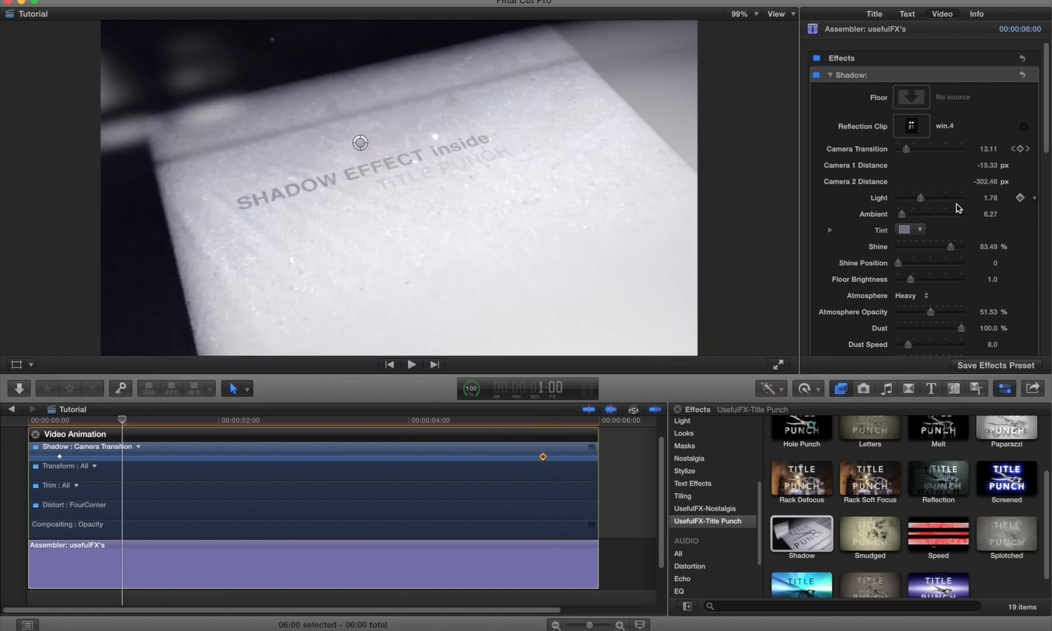
{"action": "scroll", "coordinate": [957, 207], "scroll_direction": "down", "scroll_amount": 5}
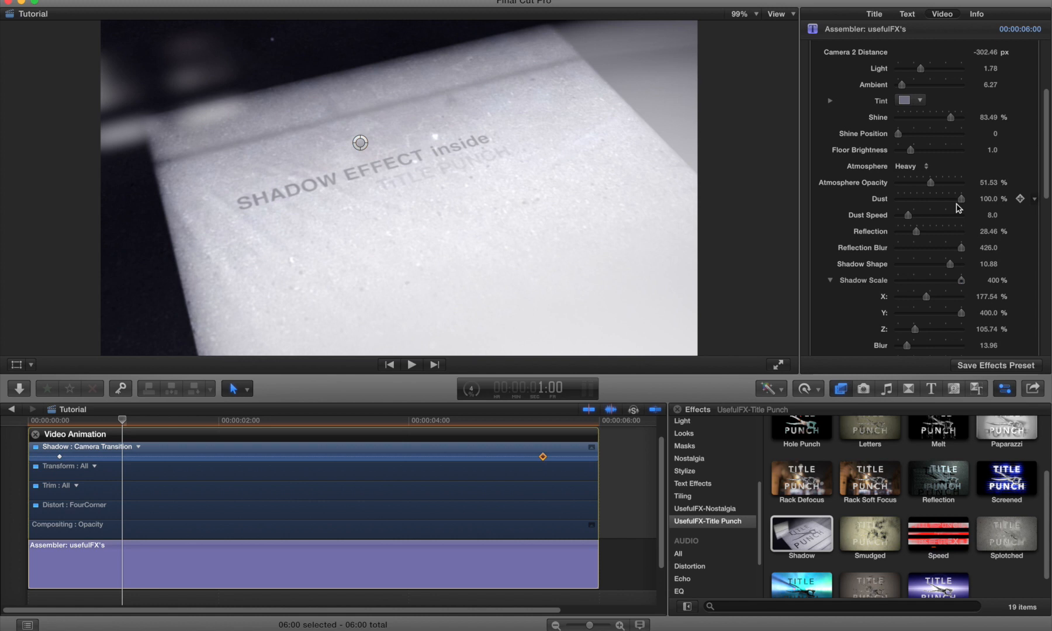